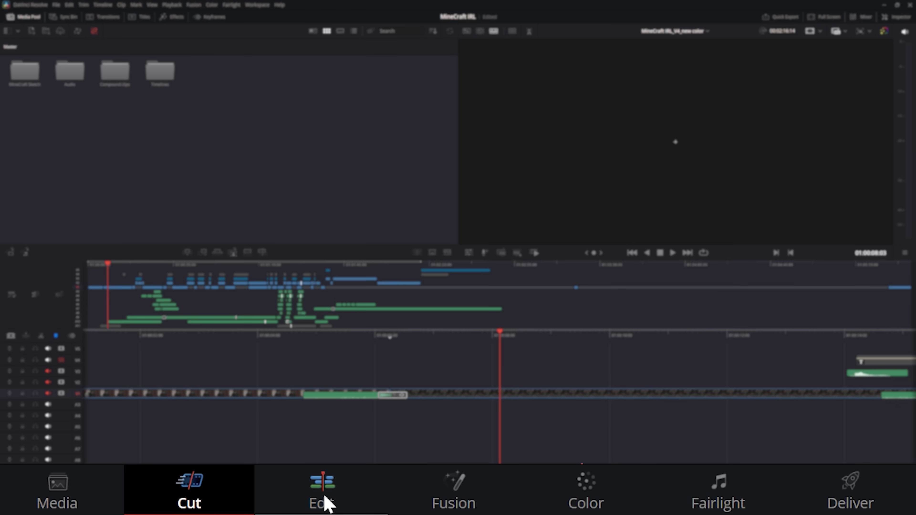
# - Visit the Edit and Deliver pages, then hide Media and Cut from the page bar
pyautogui.click(424, 458)
pyautogui.click(609, 499)
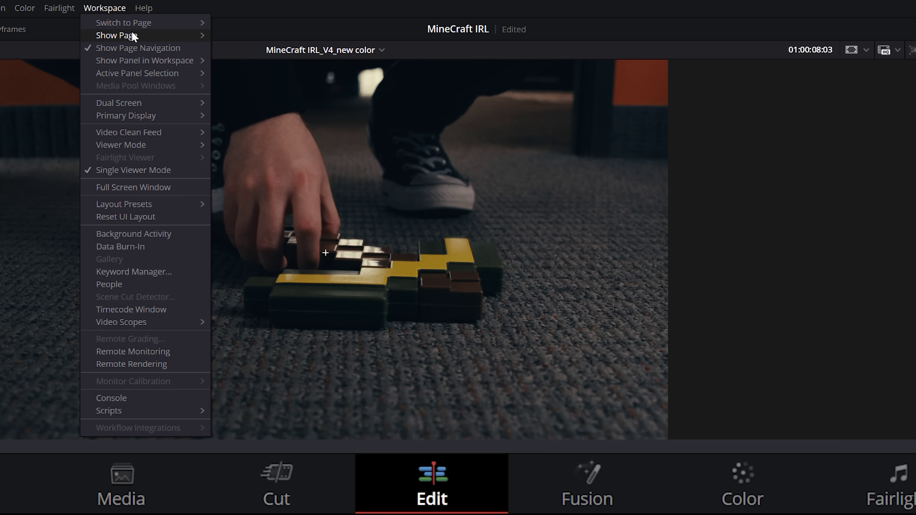
pyautogui.moveTo(134, 36)
pyautogui.click(231, 37)
pyautogui.click(231, 49)
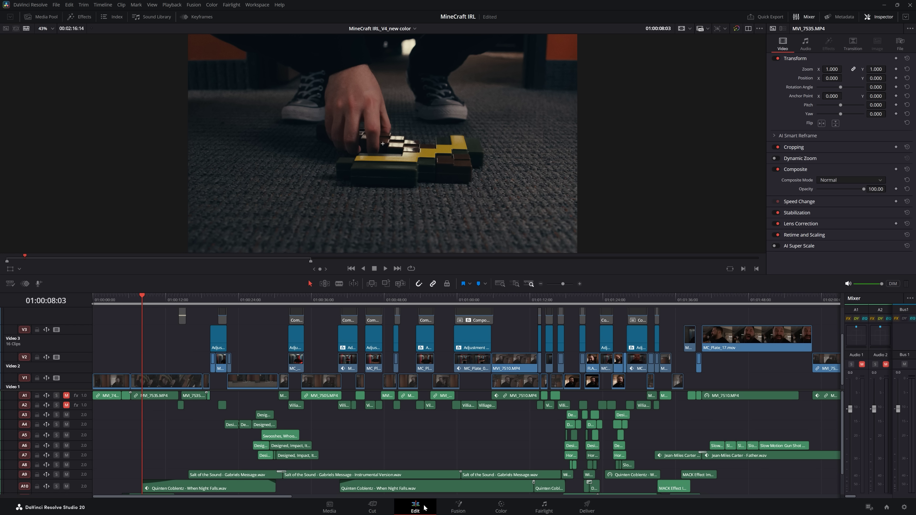
# - Tour the Fusion, Color, Fairlight and Deliver pages
pyautogui.click(458, 506)
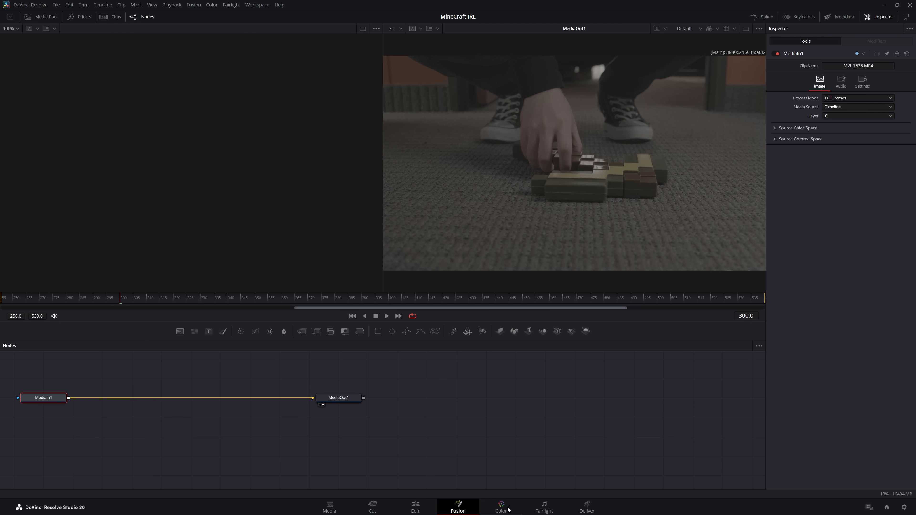
pyautogui.click(507, 510)
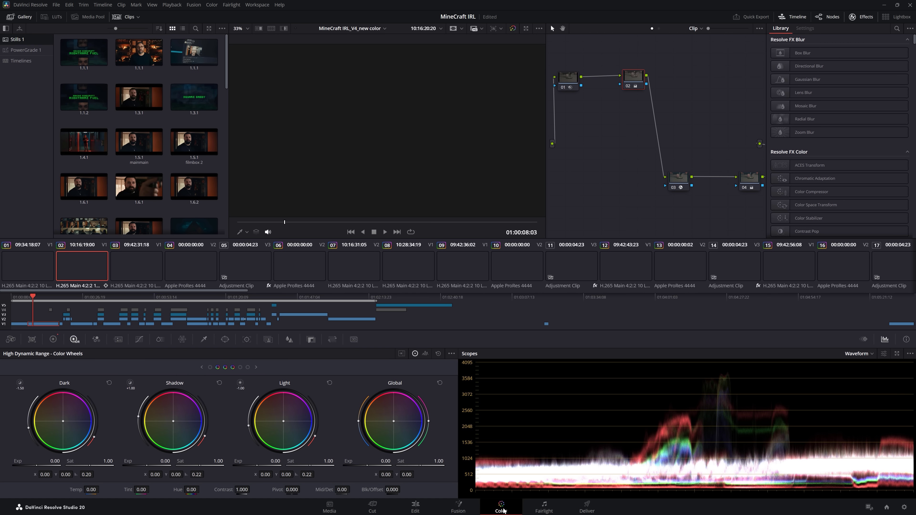
pyautogui.click(544, 507)
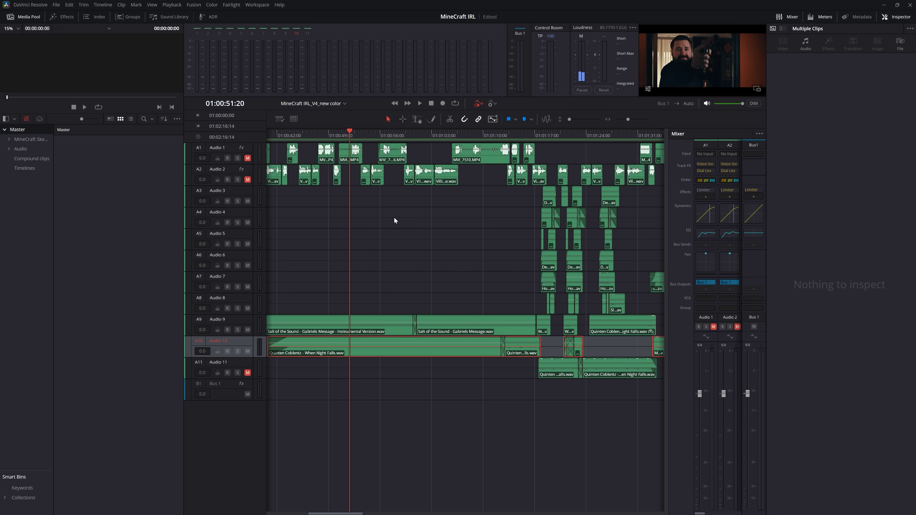
pyautogui.click(583, 509)
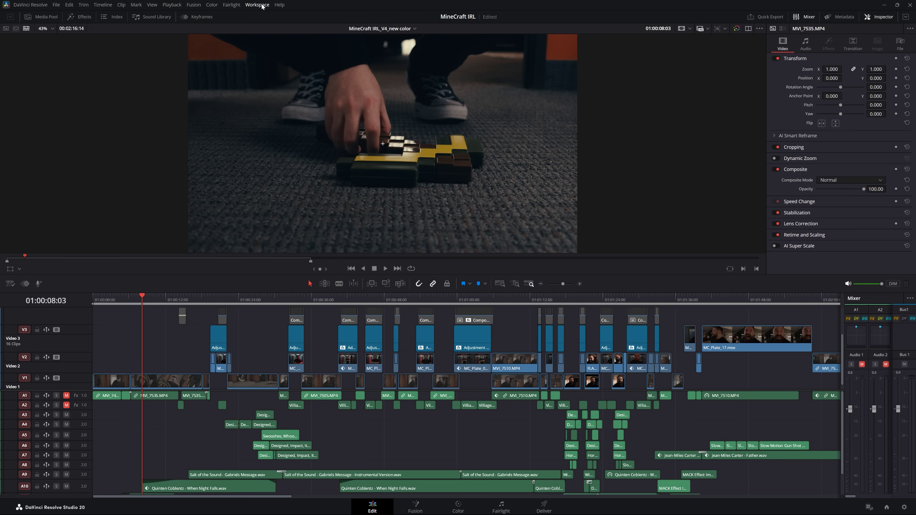
# - Turn off Show Page Navigation in the Workspace menu, then switch pages with Shift+4
pyautogui.click(262, 6)
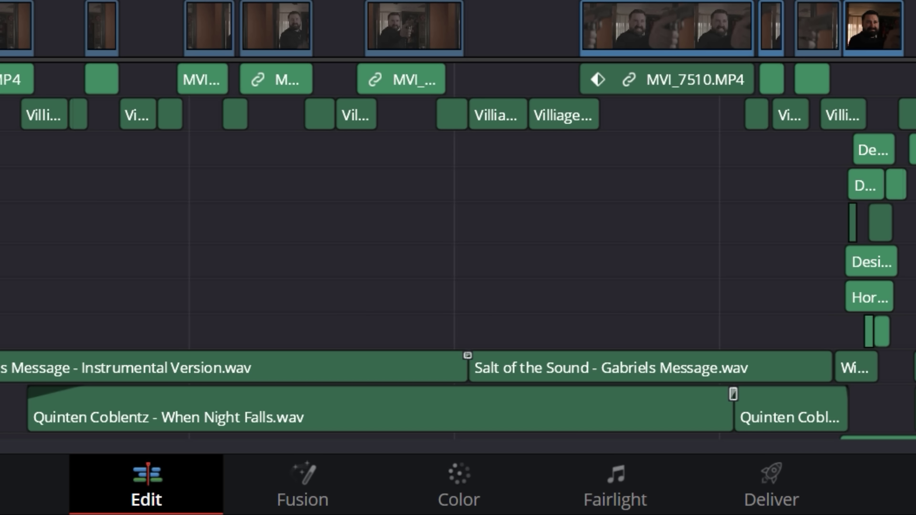
pyautogui.click(357, 76)
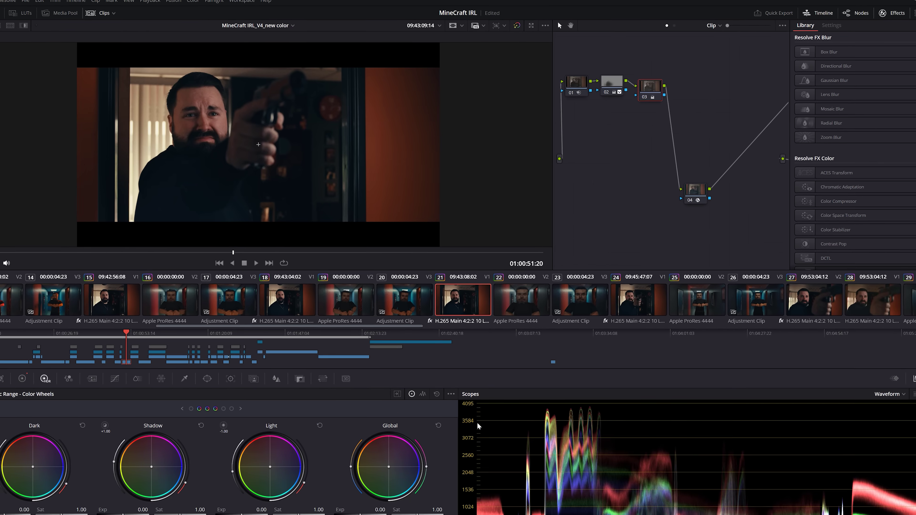
pyautogui.hotkey('shift', '4')
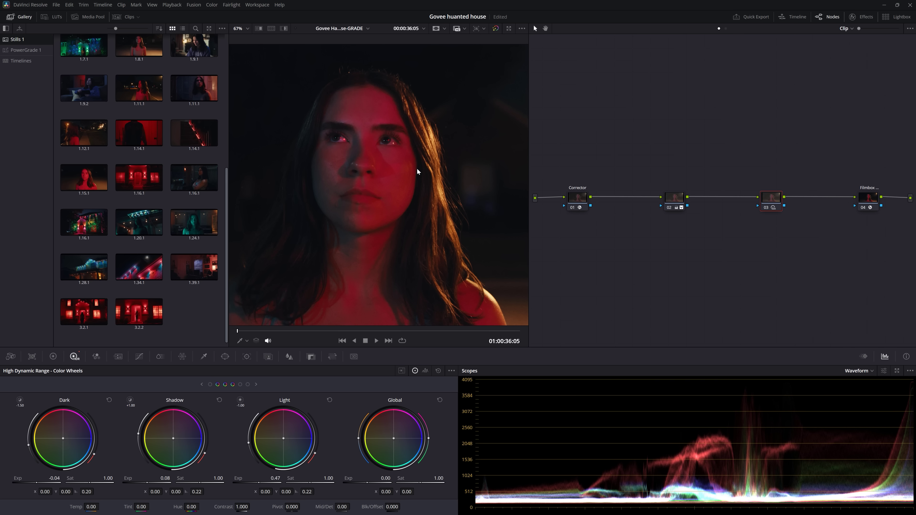
# - Grab a still of the red-lit close-up and store still 1.11.1 in PowerGrade 1
pyautogui.rightClick(417, 169)
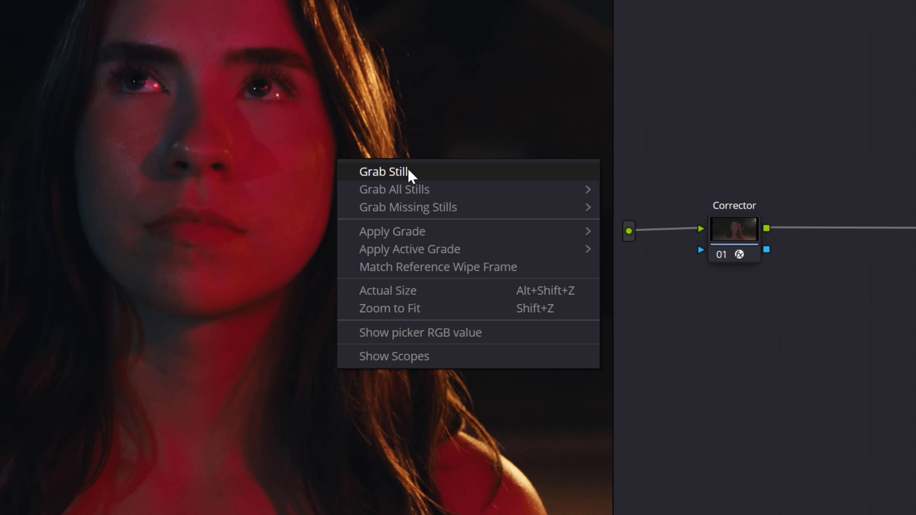
pyautogui.click(421, 172)
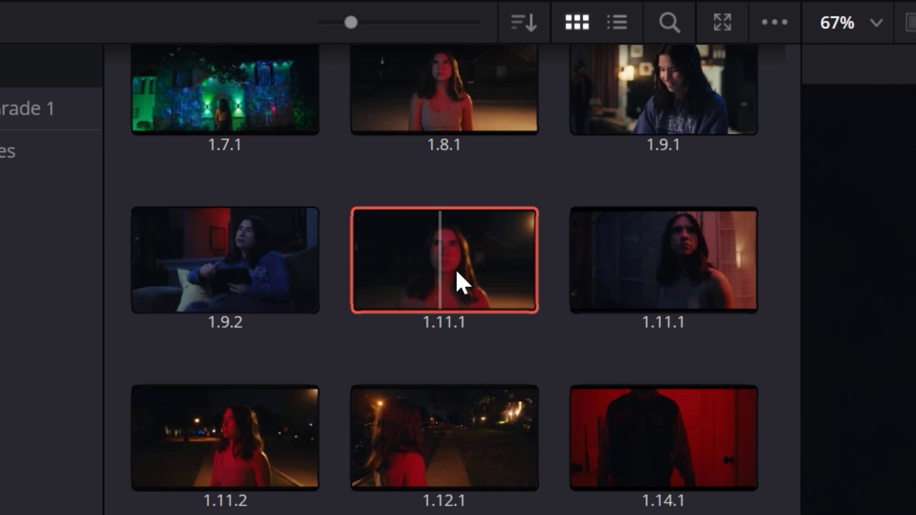
pyautogui.moveTo(441, 269); pyautogui.dragTo(36, 109)
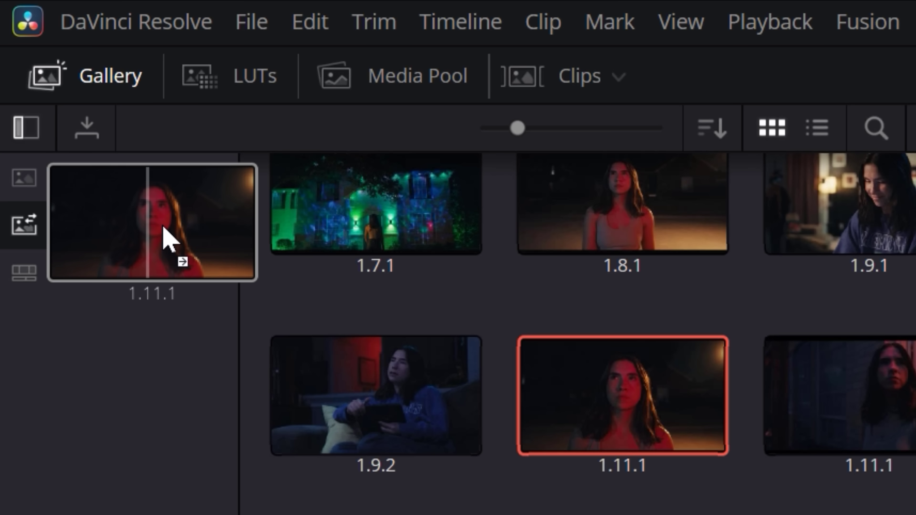
pyautogui.moveTo(166, 238); pyautogui.dragTo(164, 240)
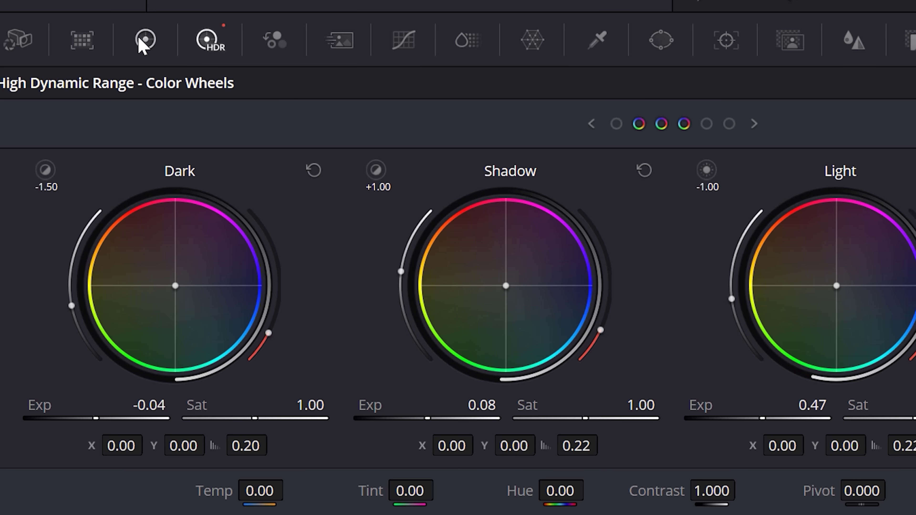
# - Preview the Curves, Color Slice and Color Warper palettes, then return to the color wheels
pyautogui.click(389, 41)
pyautogui.click(435, 40)
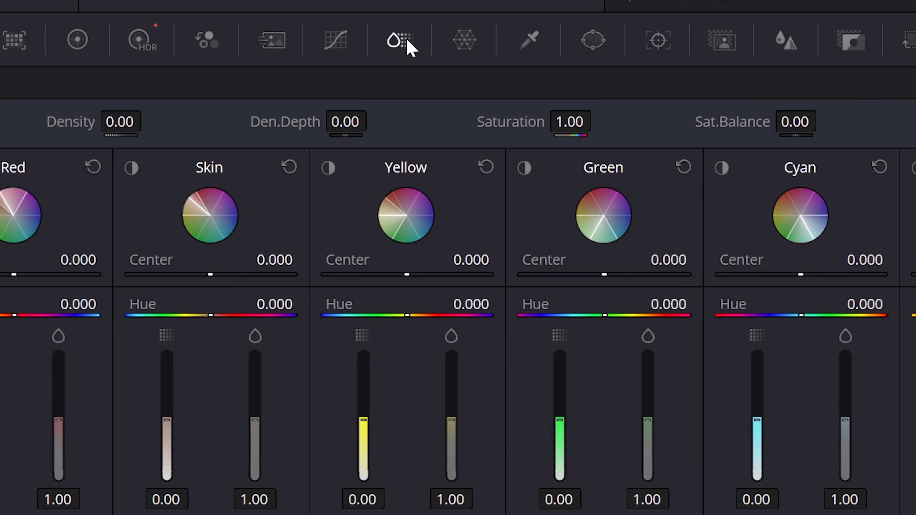
pyautogui.click(498, 40)
pyautogui.click(43, 39)
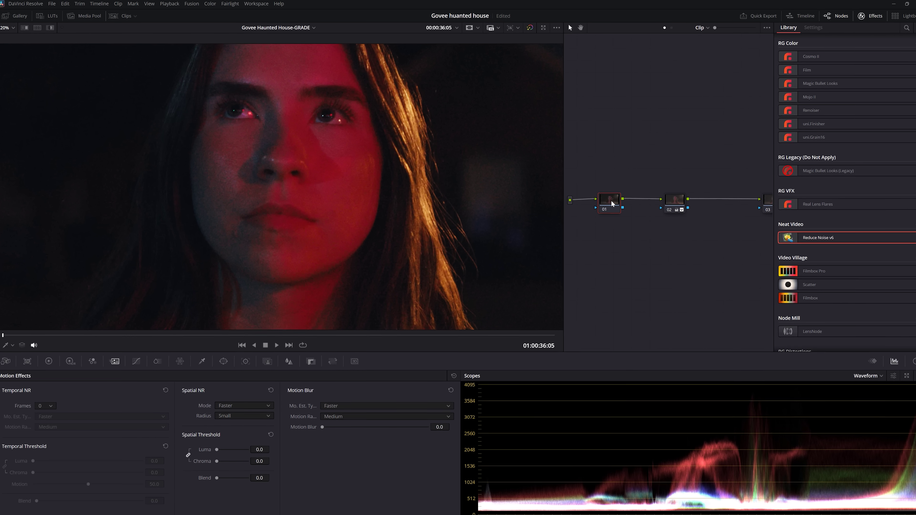
# - Build a Neat Video noise profile for the close-up and apply the noise reduction
pyautogui.click(867, 51)
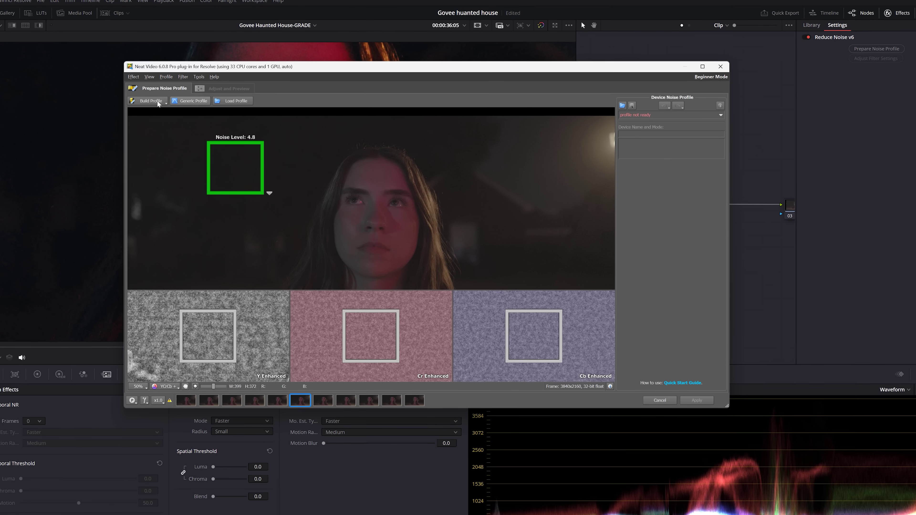
pyautogui.click(228, 89)
pyautogui.click(707, 405)
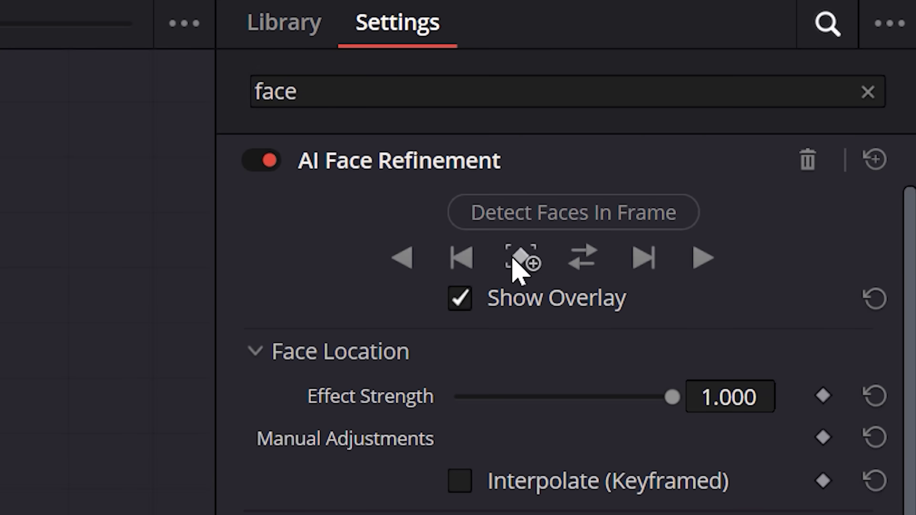
# - Detect the man's face with Face Refinement and work through its eyeshadow, lips and blush settings
pyautogui.click(739, 150)
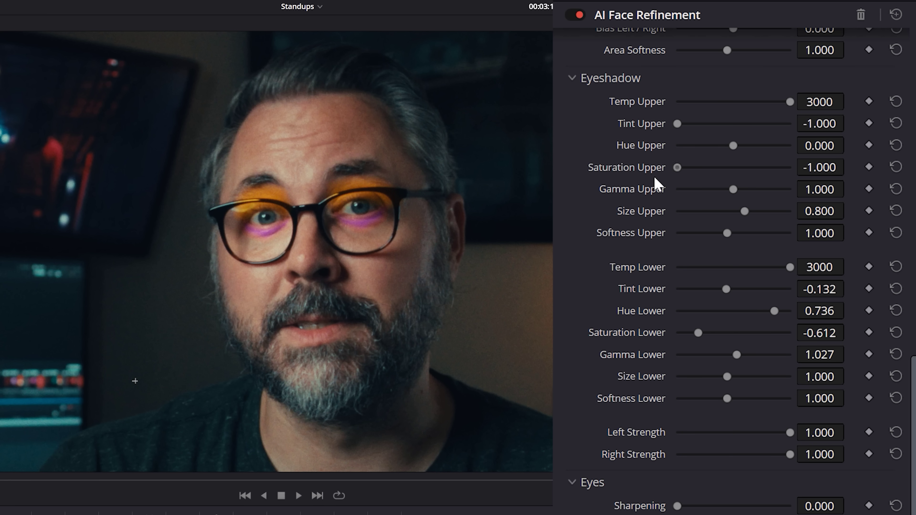
pyautogui.scroll(-10, 655, 184)
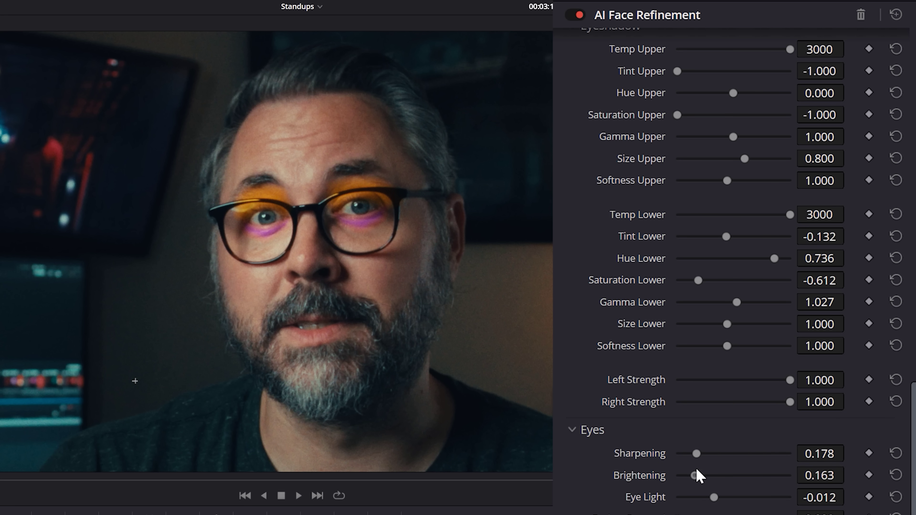
pyautogui.scroll(-5, 655, 253)
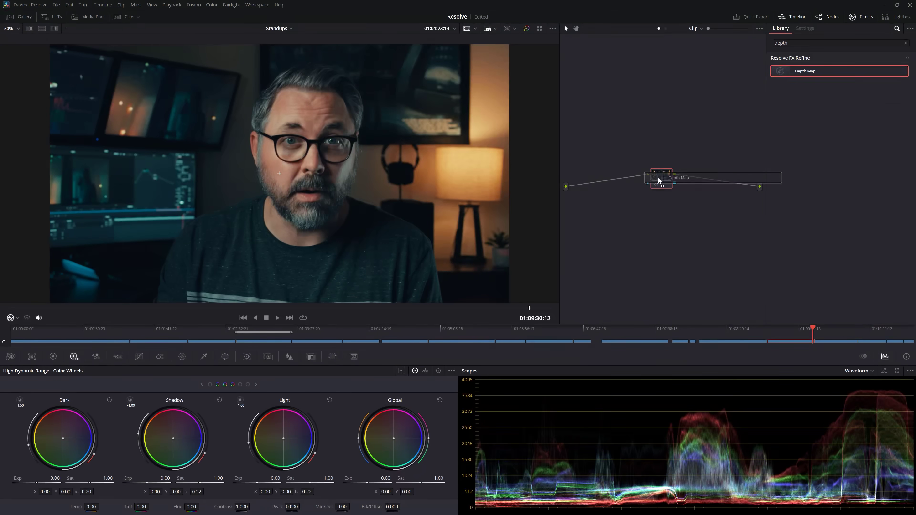
# - Apply an inverted Depth Map to node 01 (Far 0.186, Near 0.372) with a circular window
pyautogui.moveTo(658, 180); pyautogui.dragTo(659, 181)
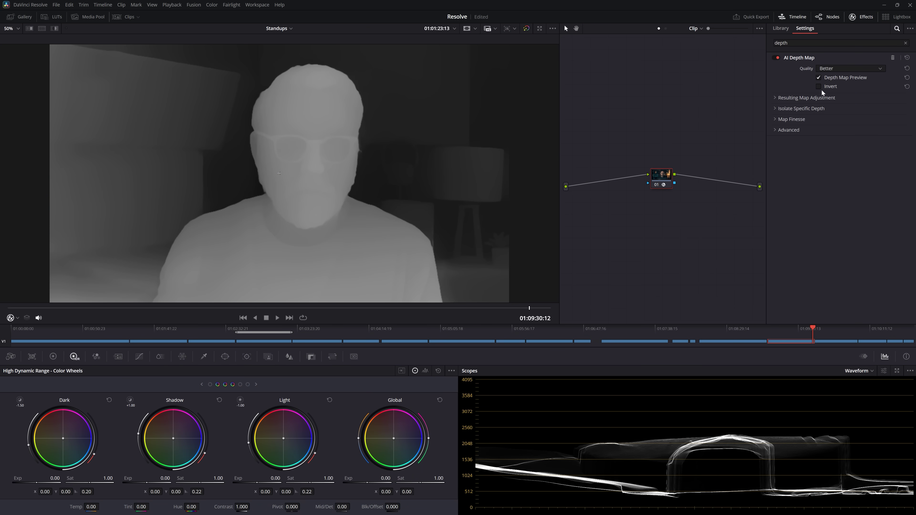
pyautogui.moveTo(818, 117); pyautogui.dragTo(833, 127)
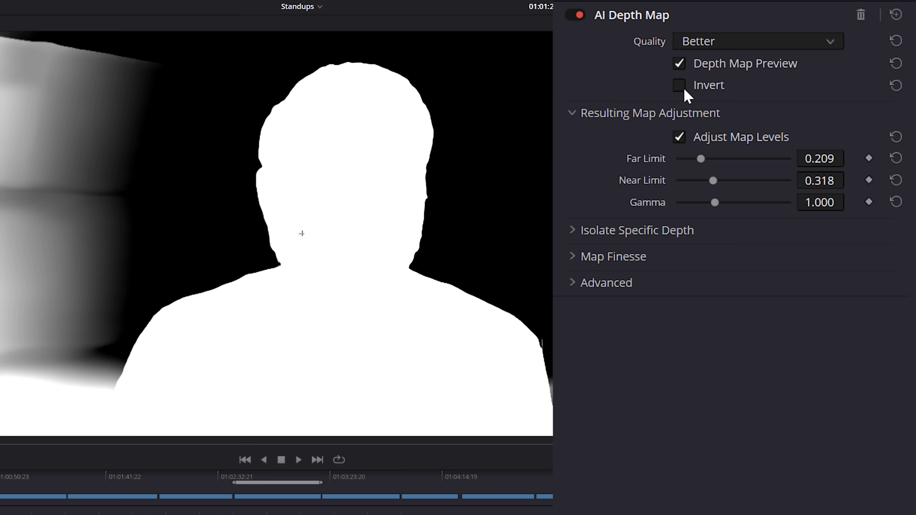
pyautogui.click(819, 87)
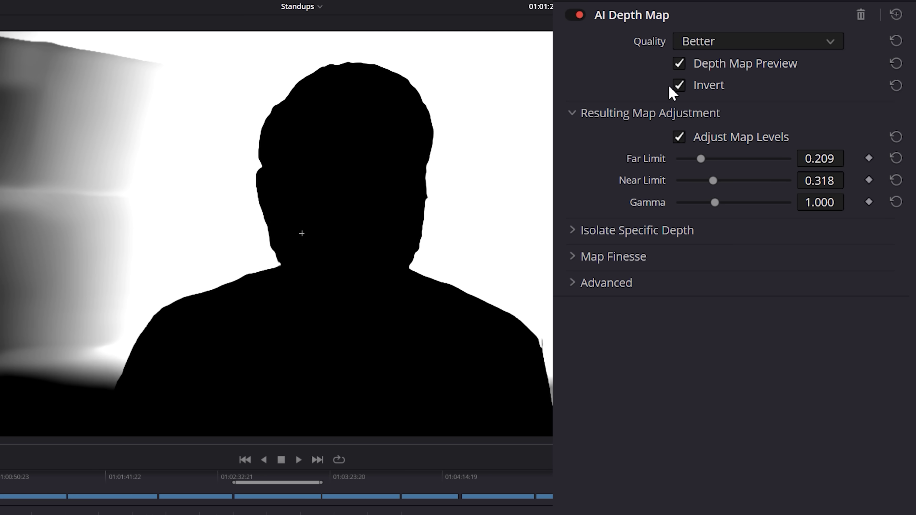
pyautogui.click(682, 66)
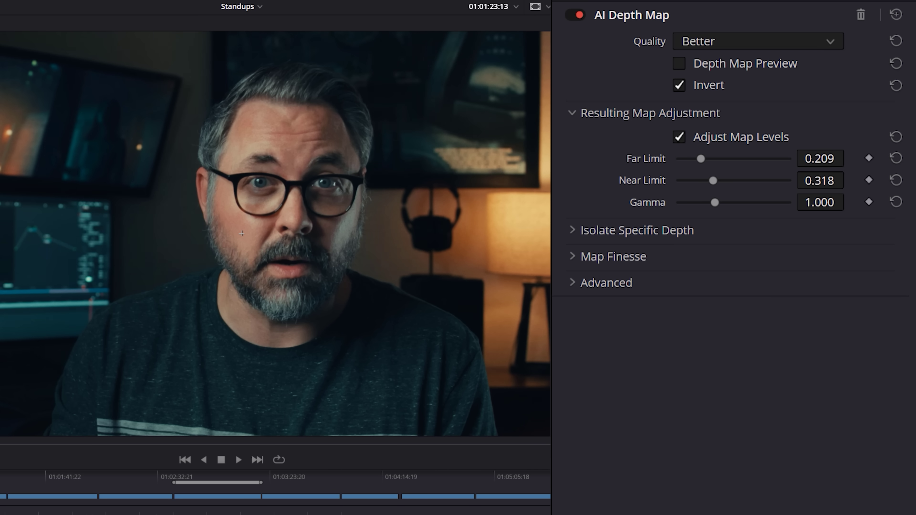
pyautogui.hotkey('shift', '`')
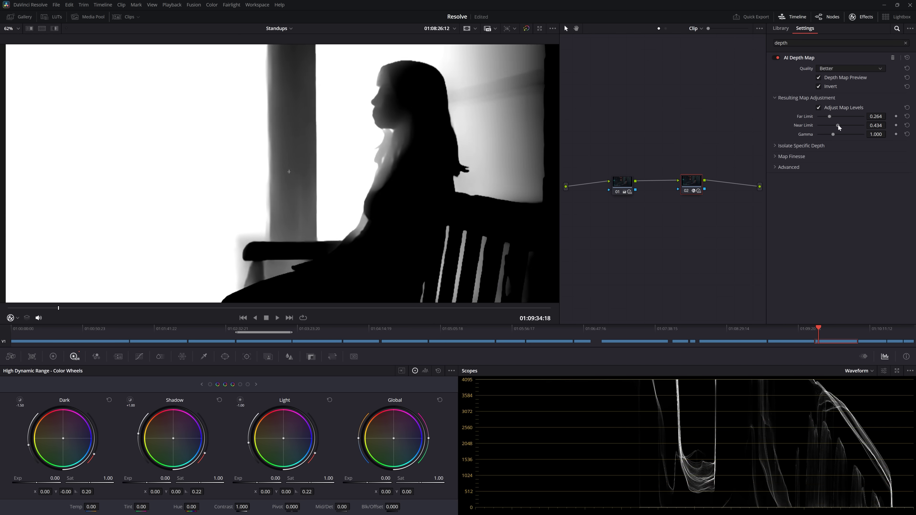
pyautogui.moveTo(838, 126); pyautogui.dragTo(826, 118)
pyautogui.click(818, 77)
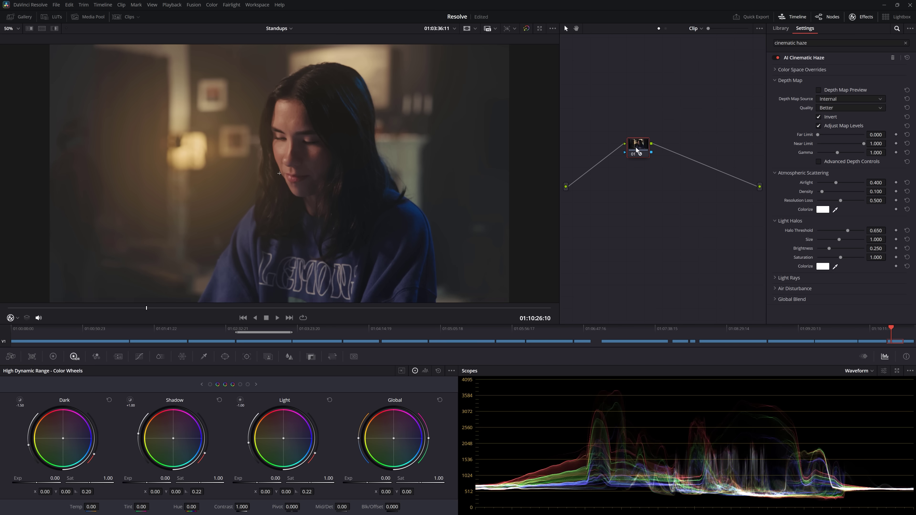
# - Apply AI Cinematic Haze with Near Limit 0.589 and play the bench clip
pyautogui.click(821, 89)
pyautogui.moveTo(844, 147); pyautogui.dragTo(854, 146)
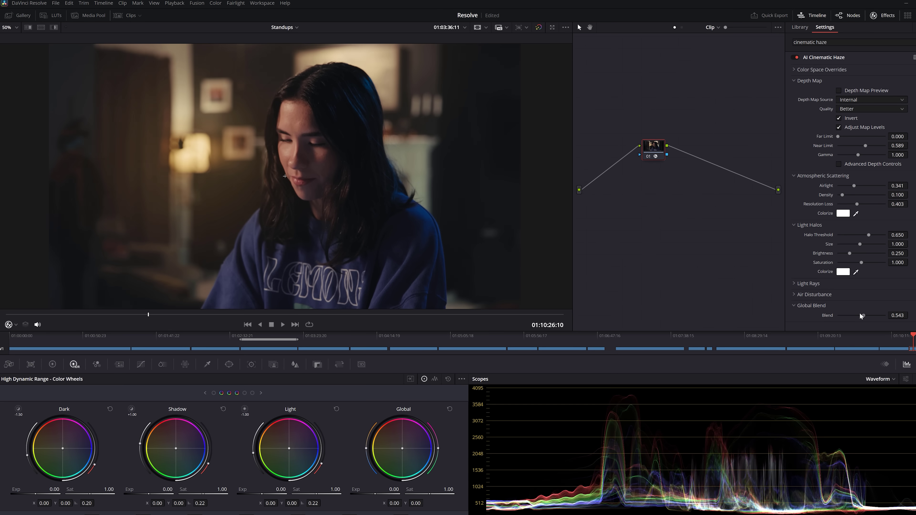
pyautogui.press('space')
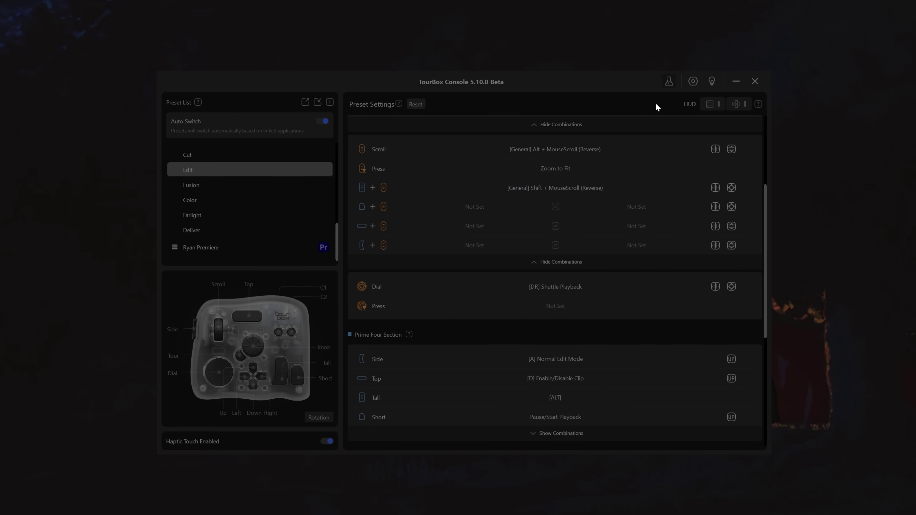
# - Open TourBox Console's Experimental Features settings
pyautogui.click(669, 81)
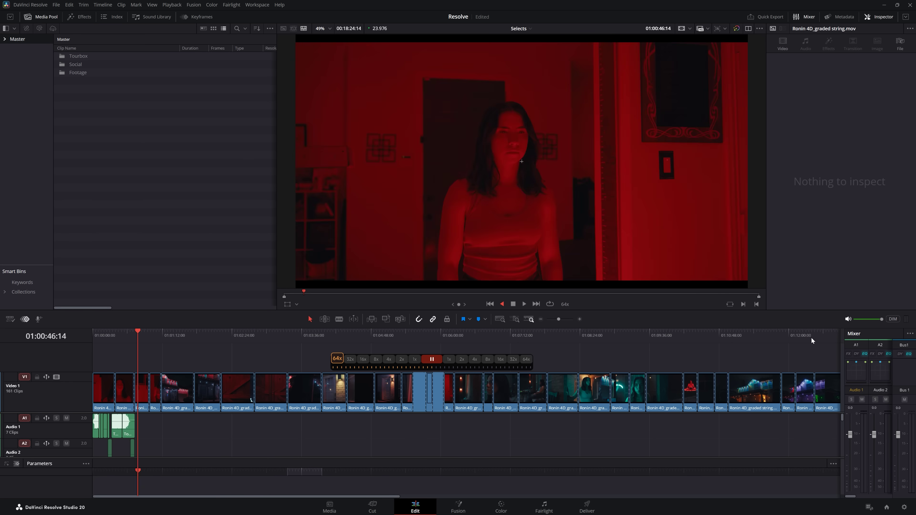
# - Shuttle the Selects timeline from reverse to fast forward with the L key
pyautogui.press('l')
pyautogui.press('l')
pyautogui.press('l')
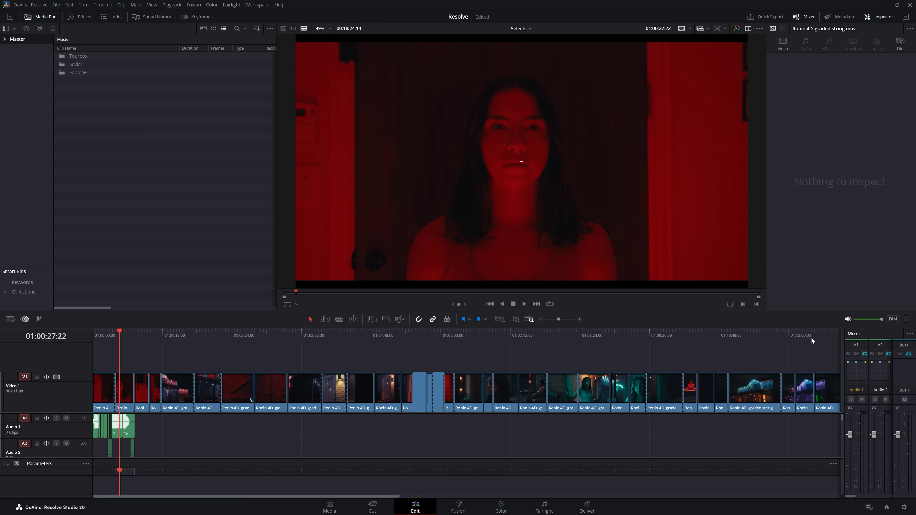
pyautogui.press('l')
pyautogui.press('l')
pyautogui.press('l')
pyautogui.press('l')
pyautogui.press('l')
pyautogui.press('l')
pyautogui.press('l')
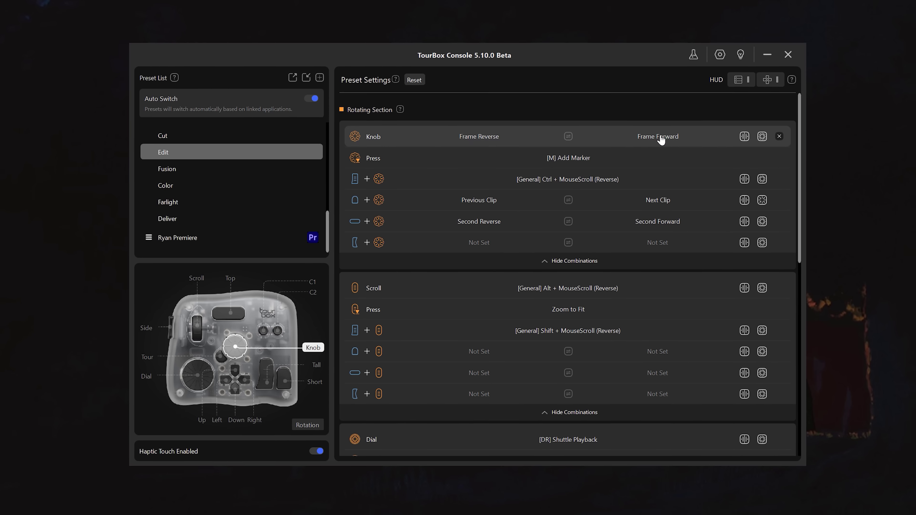
# - Bring up the Edit preset knob's assignment options and its built-in function list
pyautogui.click(650, 138)
pyautogui.click(625, 104)
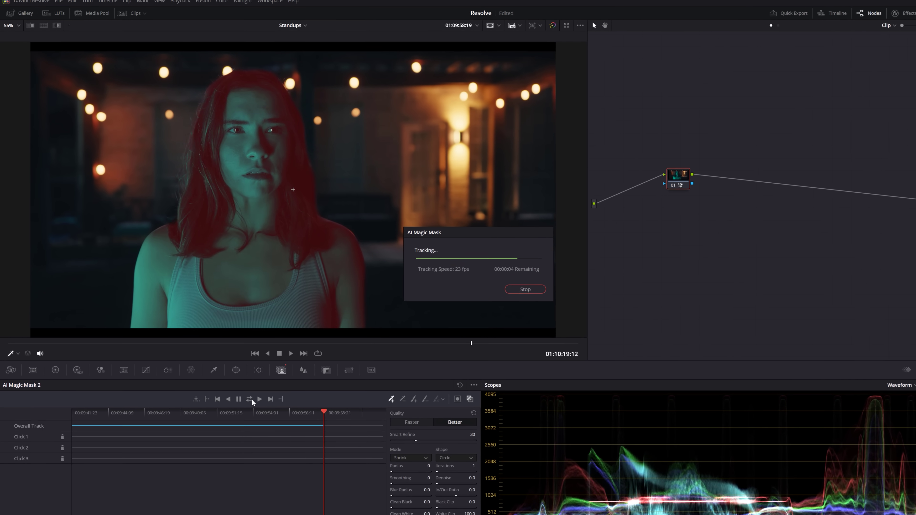
# - Move back in the clip to review the Magic Mask tracking of the woman's hair
pyautogui.click(207, 404)
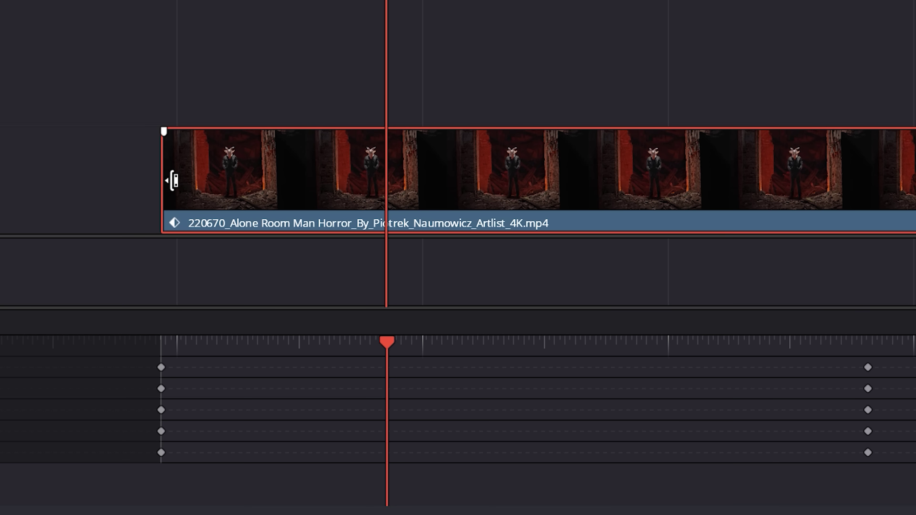
# - Trim the start of the horror clip and show its keyframes in curve view
pyautogui.moveTo(173, 180); pyautogui.dragTo(610, 199)
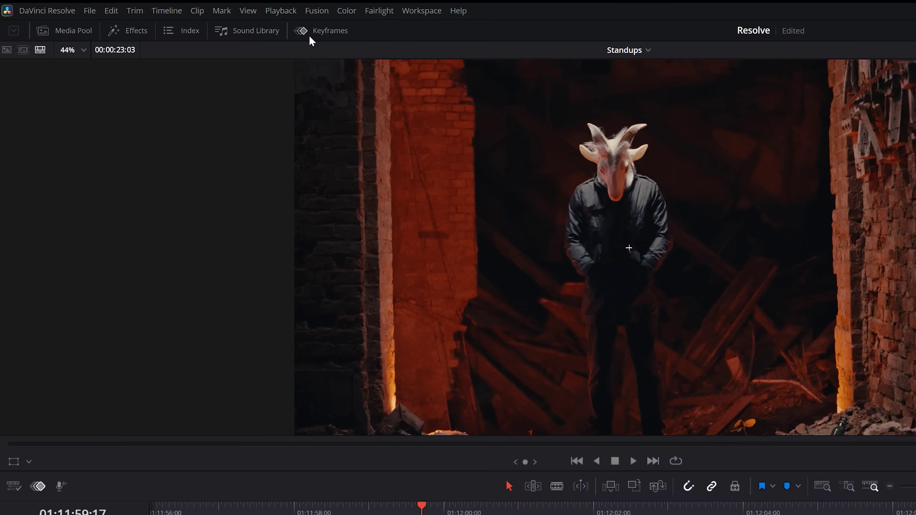
pyautogui.click(309, 35)
pyautogui.click(28, 50)
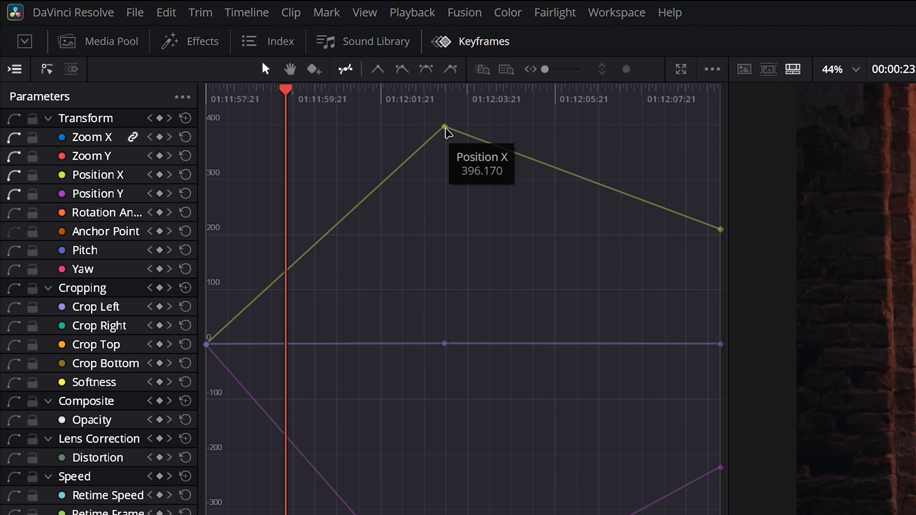
# - Lower the Position X peak to about 381, smooth it, raise the lowest Position Y keyframe, and play back
pyautogui.moveTo(454, 131); pyautogui.dragTo(359, 124)
pyautogui.click(382, 150)
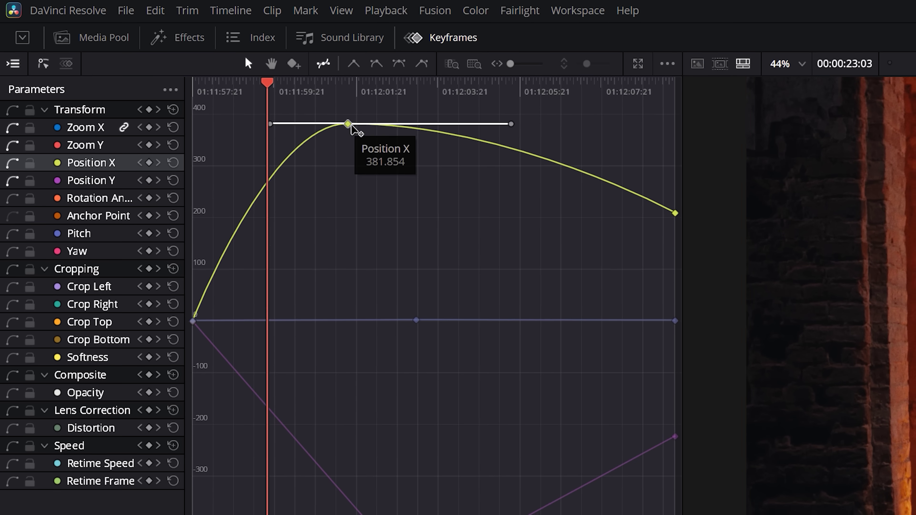
pyautogui.click(94, 186)
pyautogui.moveTo(360, 422); pyautogui.dragTo(327, 323)
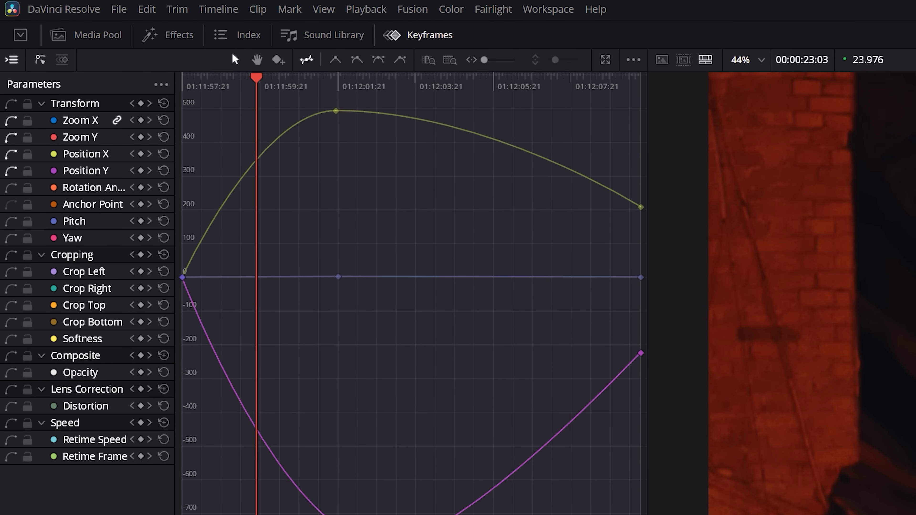
pyautogui.press('space')
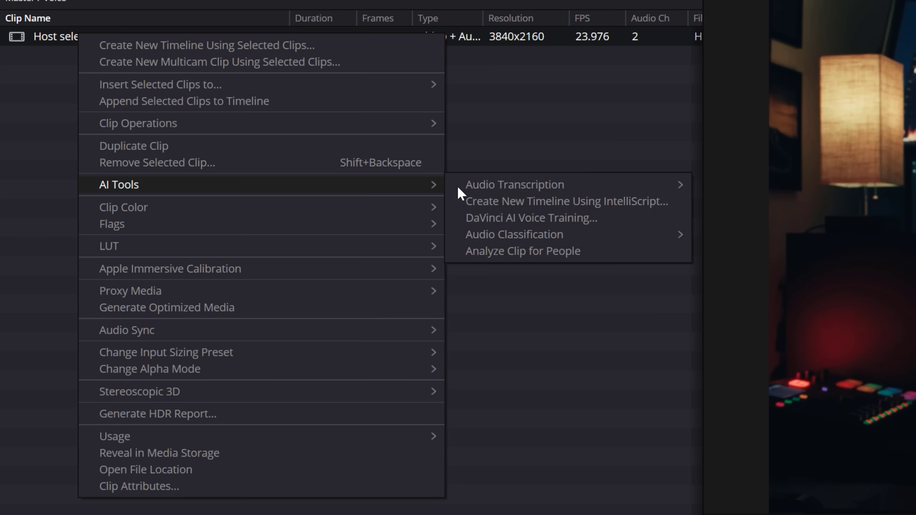
# - Start AI voice training from the host clip, then bring up Voice Convert for Vo iPhone.m4a
pyautogui.click(231, 134)
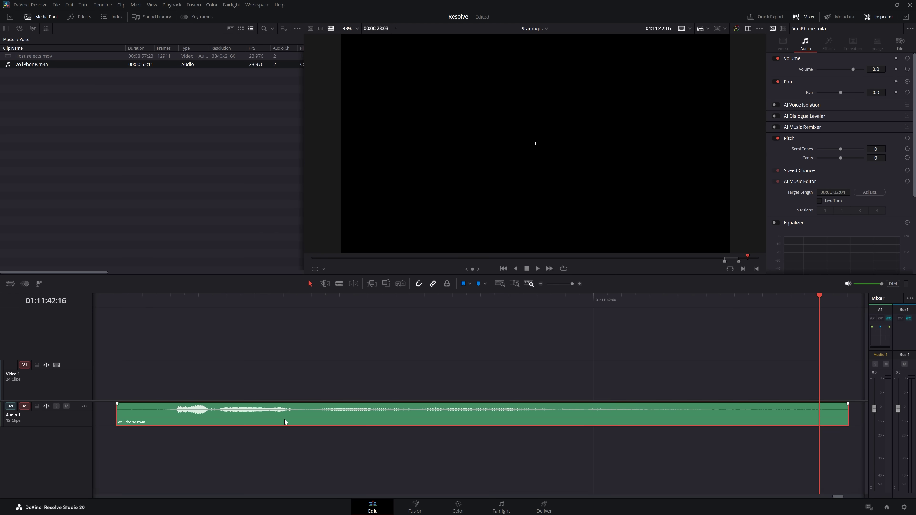
pyautogui.rightClick(284, 420)
pyautogui.click(318, 334)
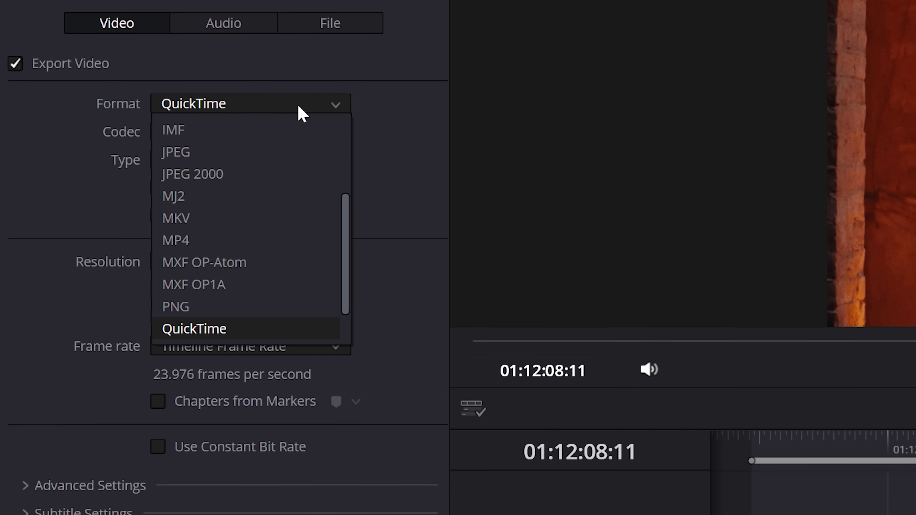
# - Set the render format to QuickTime with the H.265 codec and render individual clips
pyautogui.click(293, 170)
pyautogui.click(290, 193)
pyautogui.click(293, 216)
pyautogui.click(286, 221)
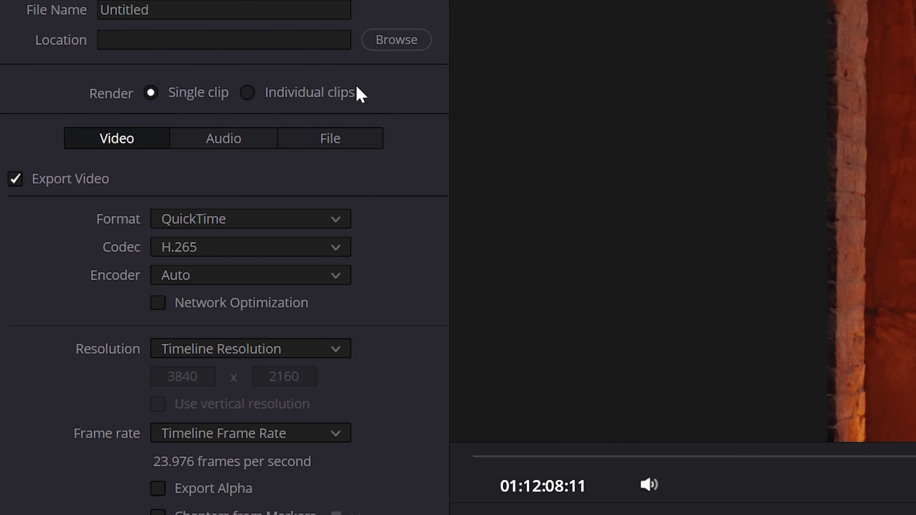
pyautogui.click(253, 146)
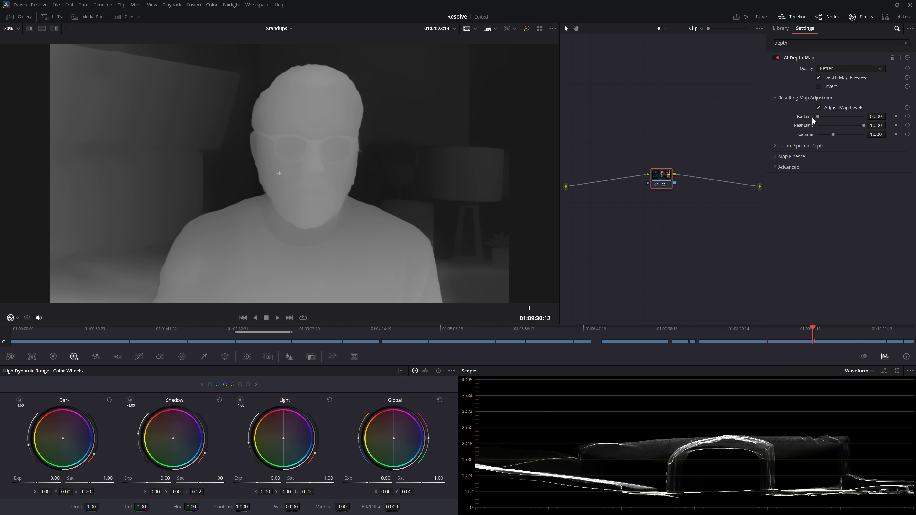
# - Adjust the AI Depth Map limits to Far Limit 0.209 and Near Limit 0.318
pyautogui.moveTo(812, 119); pyautogui.dragTo(835, 126)
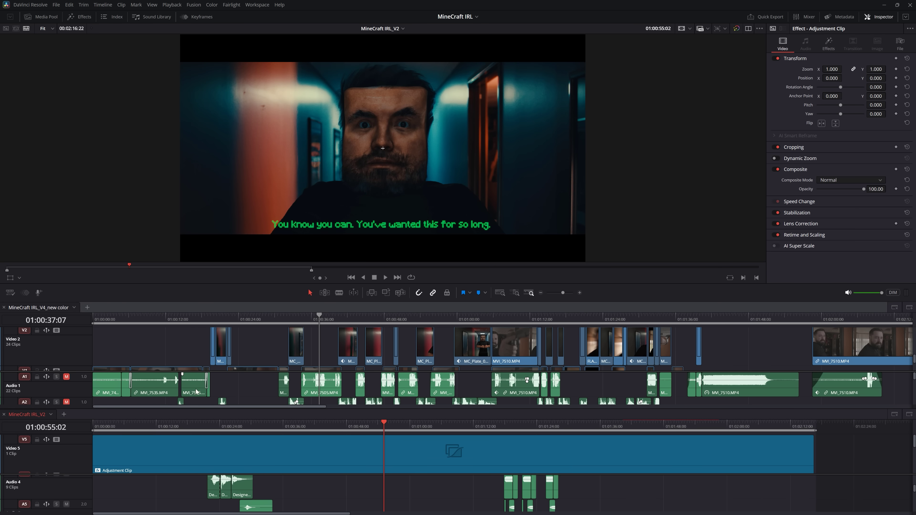
# - Raise the viewer/timeline divider so the timeline shows more tracks
pyautogui.moveTo(292, 282); pyautogui.dragTo(292, 239)
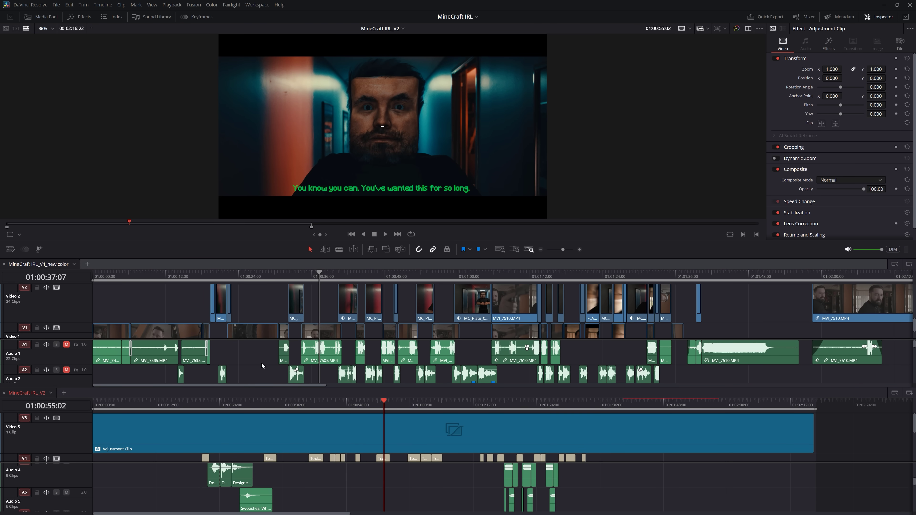